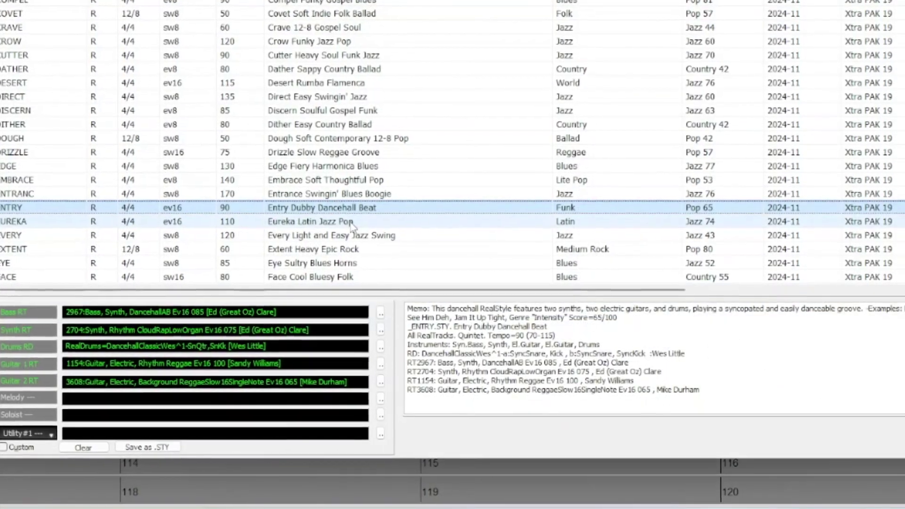
# Preview the Eureka Latin Jazz Pop style in the StylePicker.
pyautogui.click(351, 225)
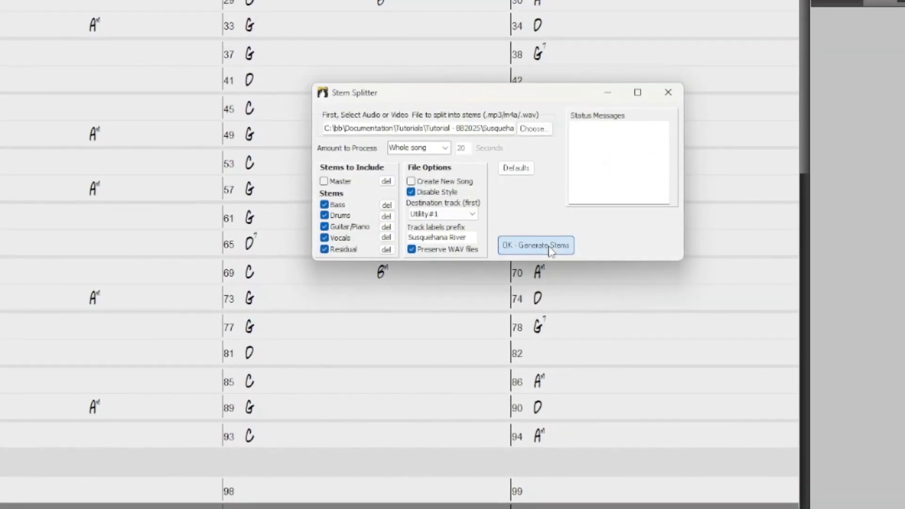
# Generate the stems, unmute the vocals stem, and open then dismiss Melody's VST3 plugin chooser.
pyautogui.click(548, 249)
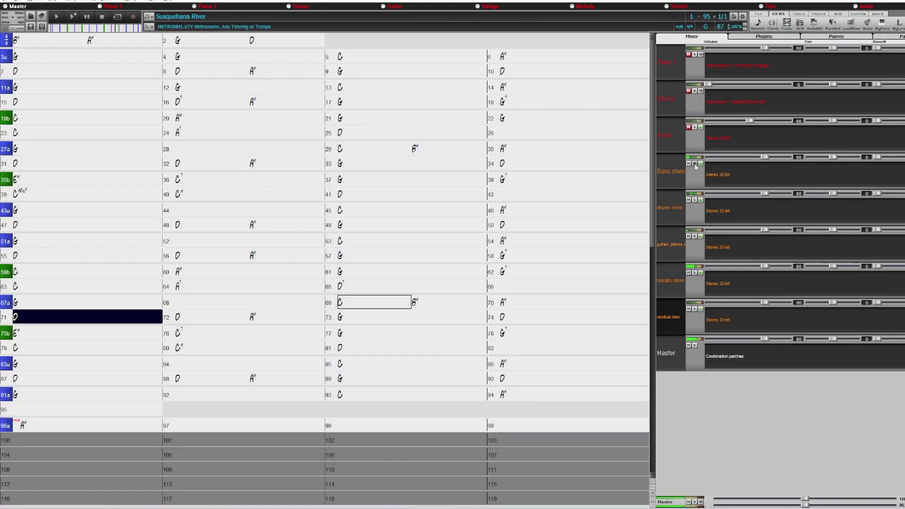
pyautogui.click(688, 273)
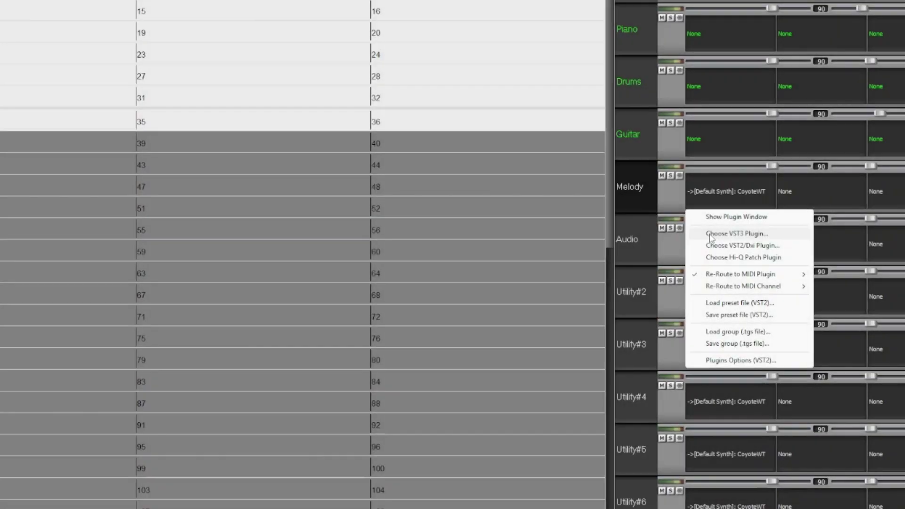
pyautogui.click(710, 234)
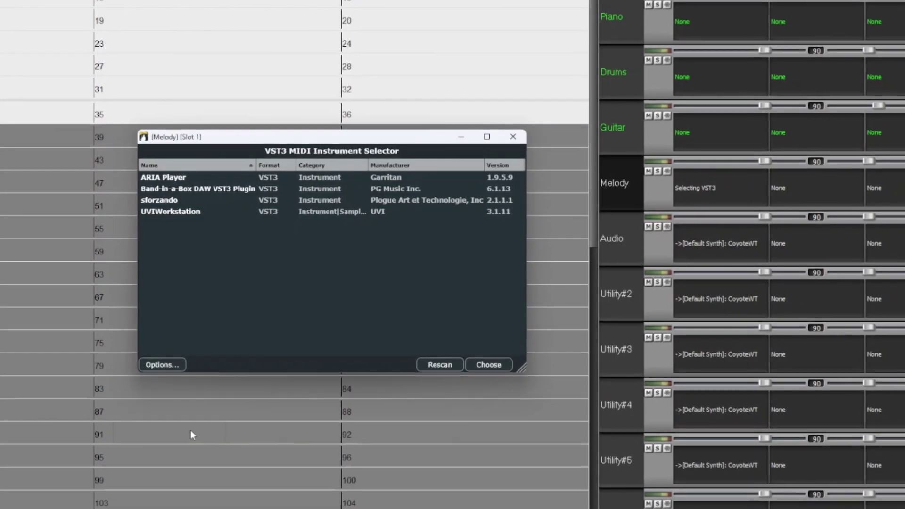
pyautogui.press('Escape')
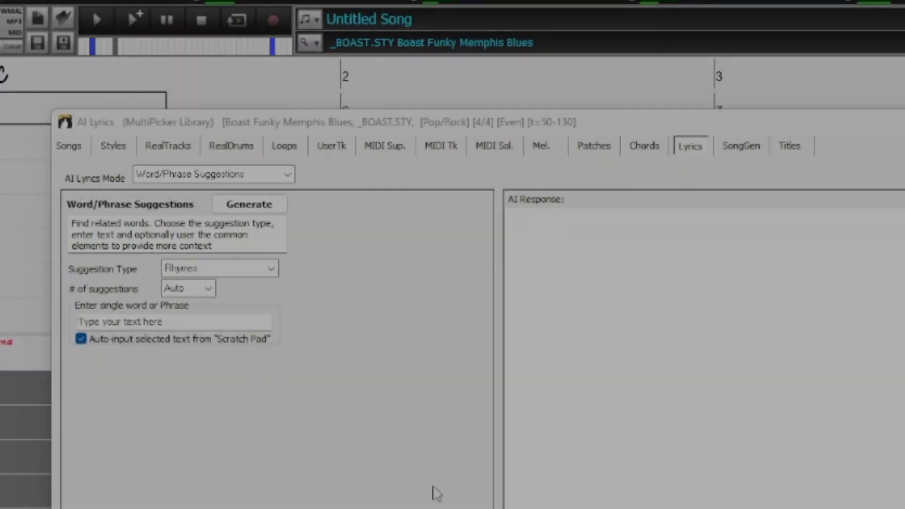
# Set AI Lyrics to Lyric Improvements with 'Suggest the next line of lyrics'.
pyautogui.click(287, 174)
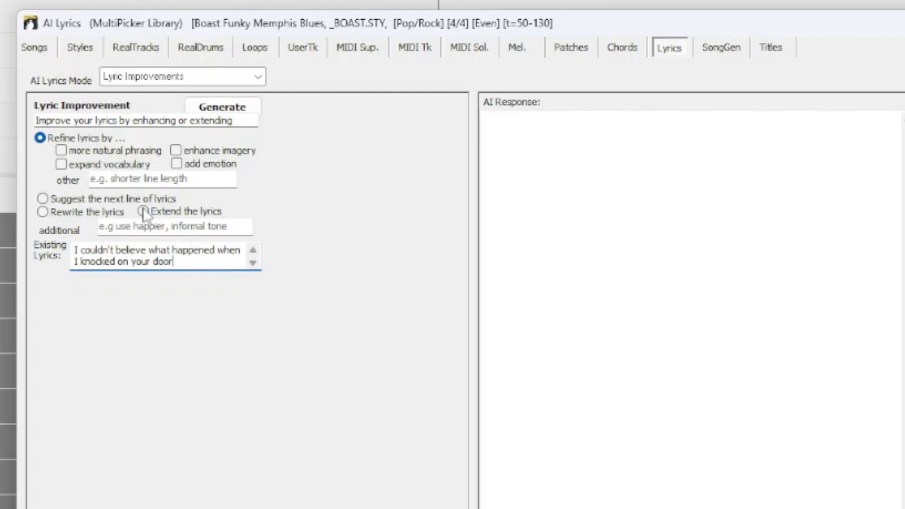
pyautogui.click(130, 199)
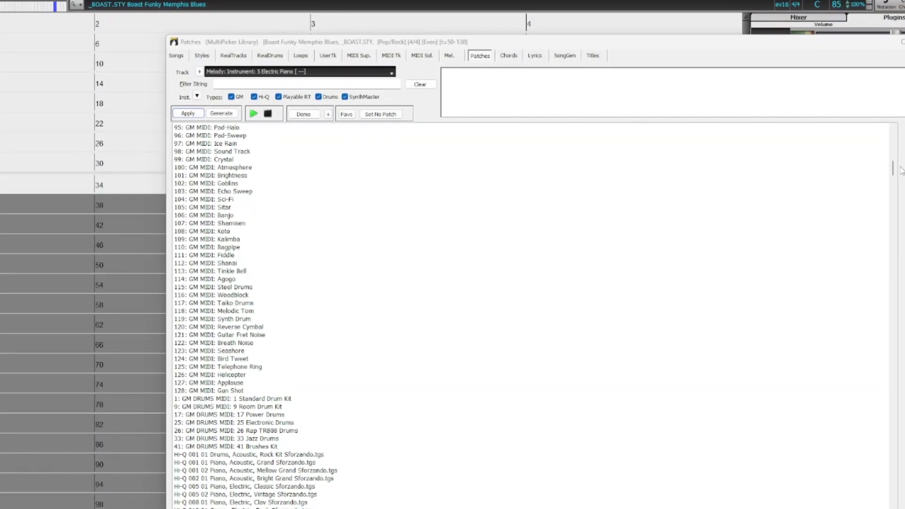
# Pick the Hi-Q ElectroTape Flute and JazzFunkModern playable RealDrums patches.
pyautogui.scroll(-12, 782, 222)
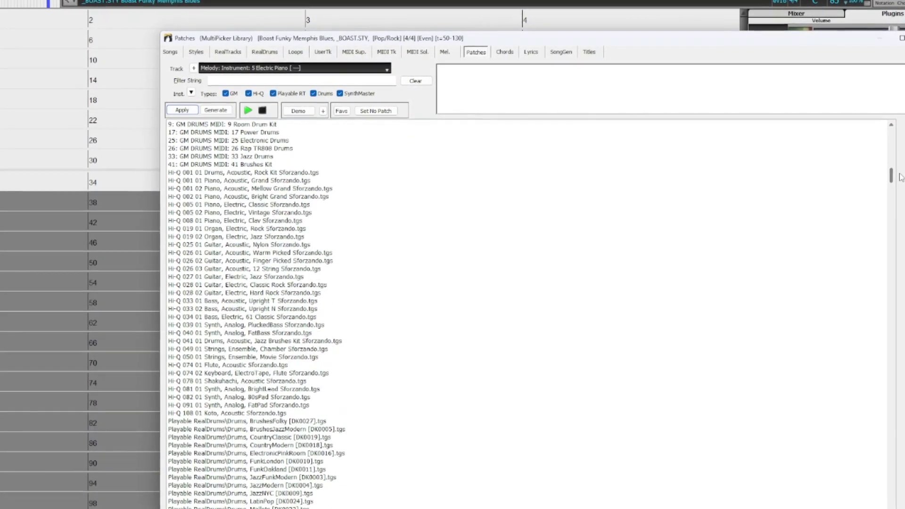
pyautogui.click(264, 372)
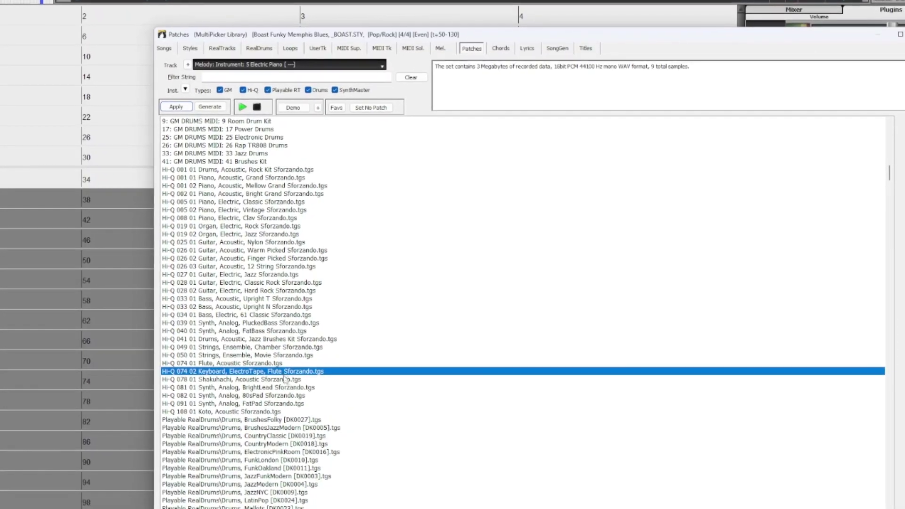
pyautogui.click(287, 475)
# Show the library's song titles list, then switch to its chords list.
pyautogui.scroll(-7, 288, 479)
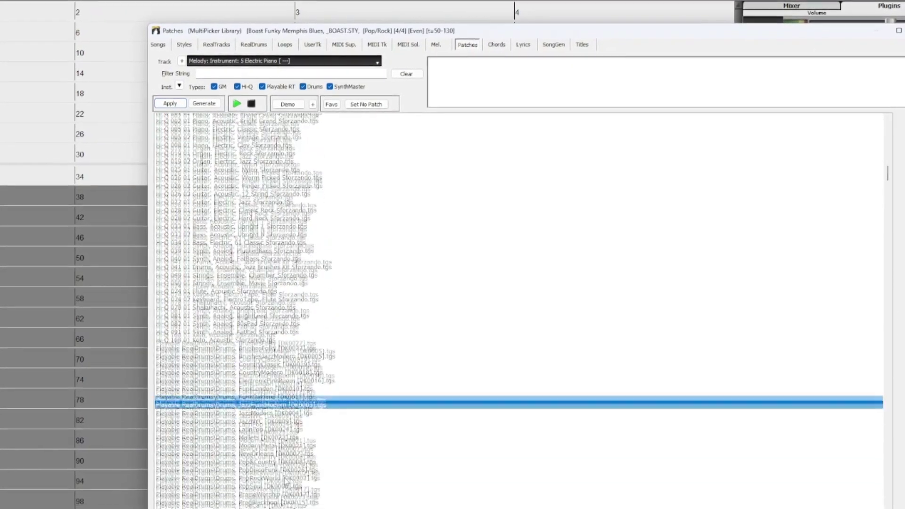
pyautogui.scroll(-6, 284, 481)
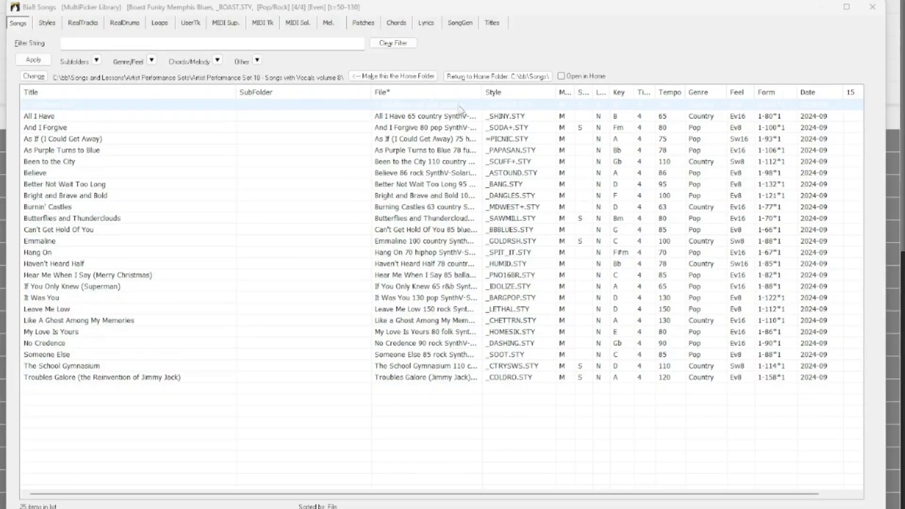
pyautogui.click(482, 22)
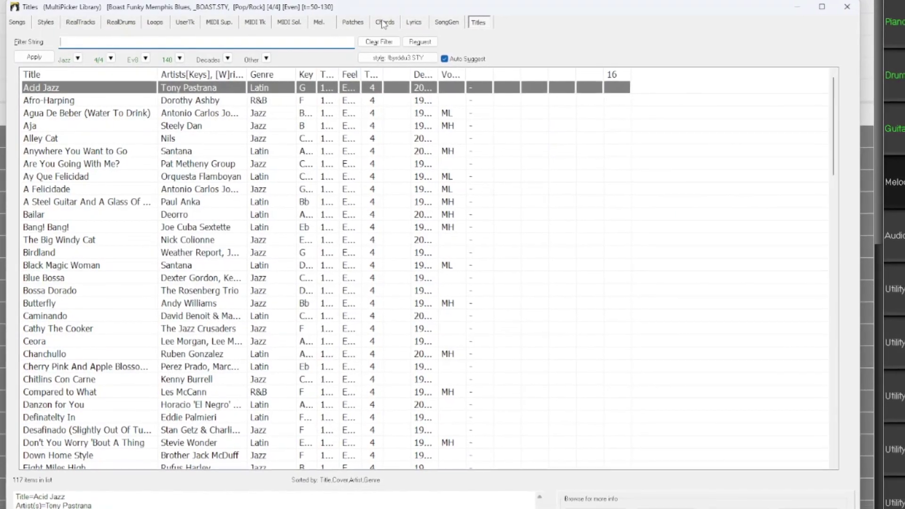
pyautogui.click(387, 23)
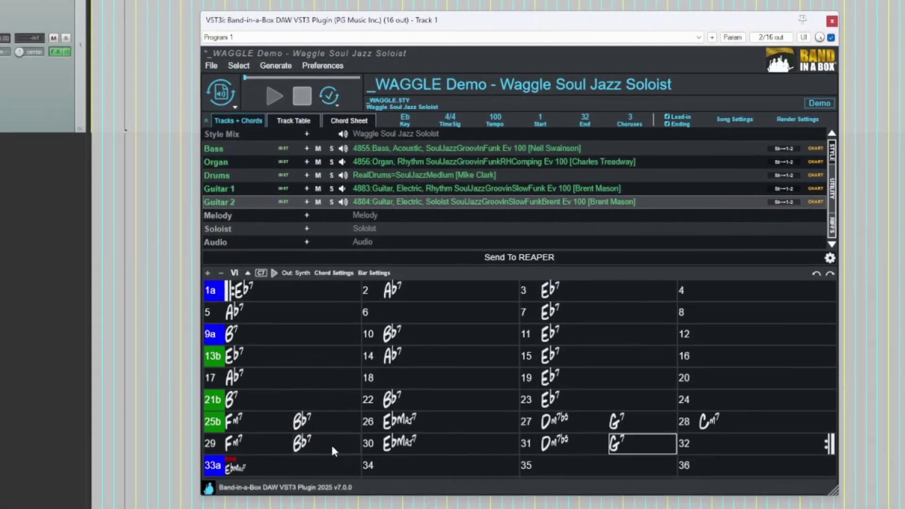
# Enter a Cm chord in bar 32 of the Waggle Soul Jazz chord sheet.
pyautogui.press('Right')
pyautogui.write('Cm')
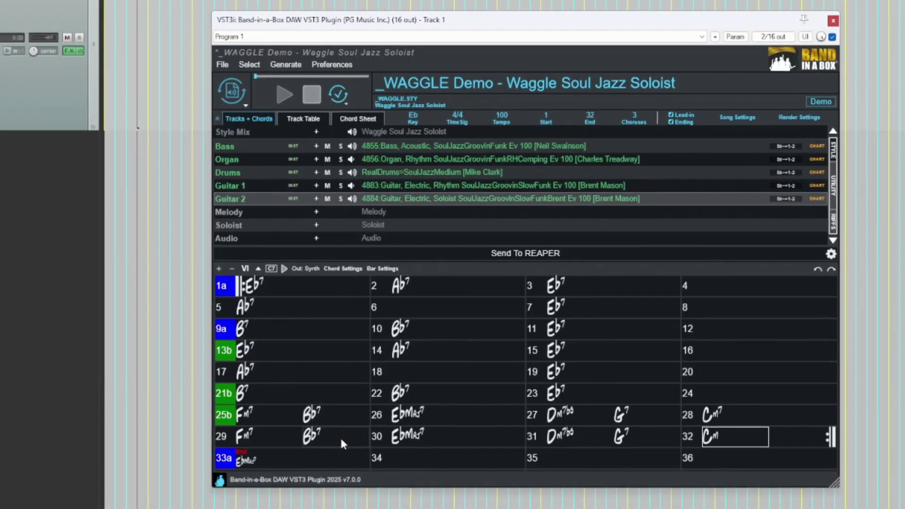
pyautogui.press('BackSpace')
pyautogui.press('BackSpace')
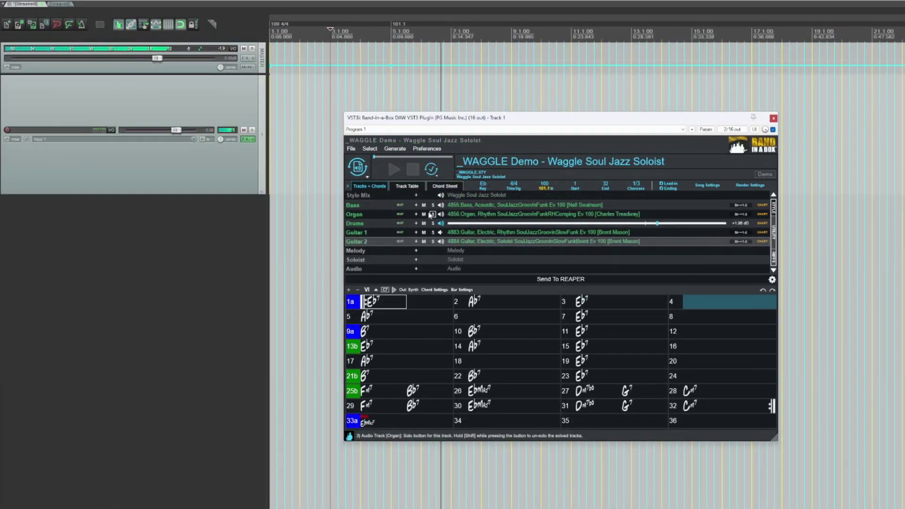
# Drop the Organ volume to -1.89 dB and bring up the Bass track's volume slider.
pyautogui.click(440, 214)
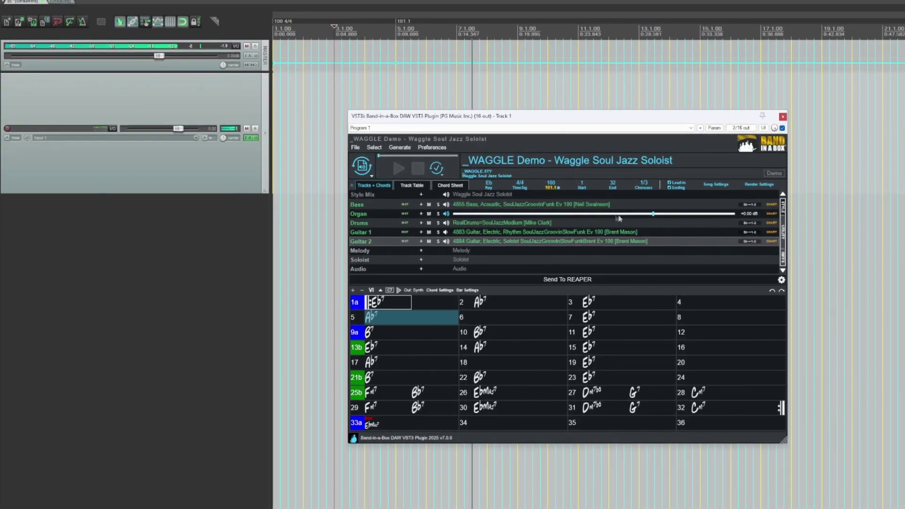
pyautogui.moveTo(657, 214); pyautogui.dragTo(645, 214)
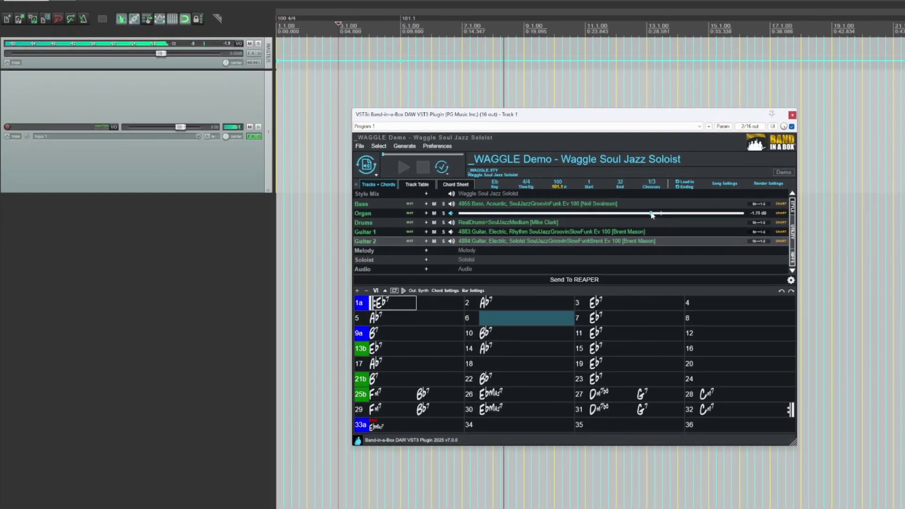
pyautogui.click(457, 204)
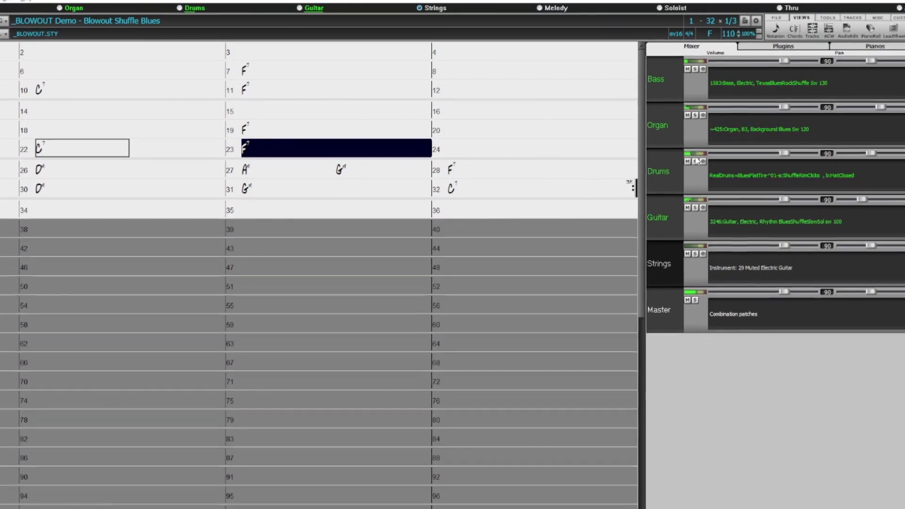
# Solo the Drums track of the Blowout Shuffle Blues demo.
pyautogui.click(695, 161)
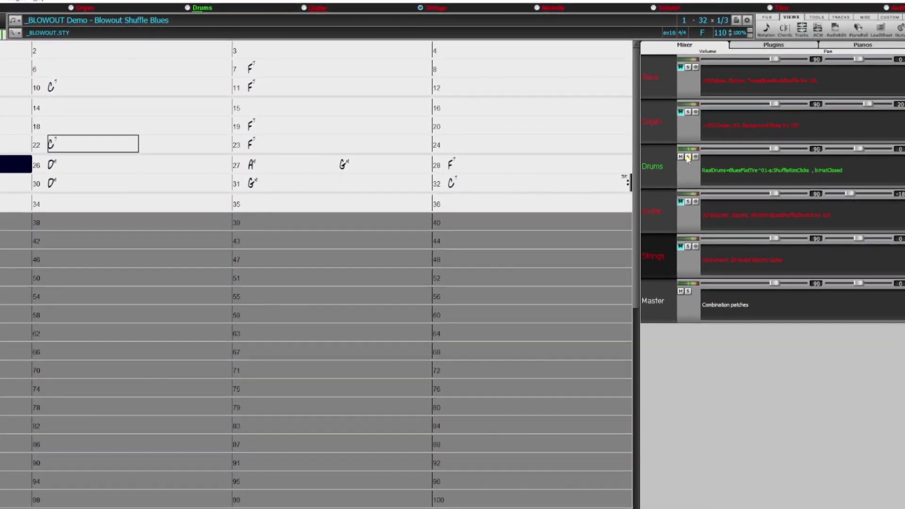
# Unsolo the Drums so the other tracks play again.
pyautogui.click(687, 159)
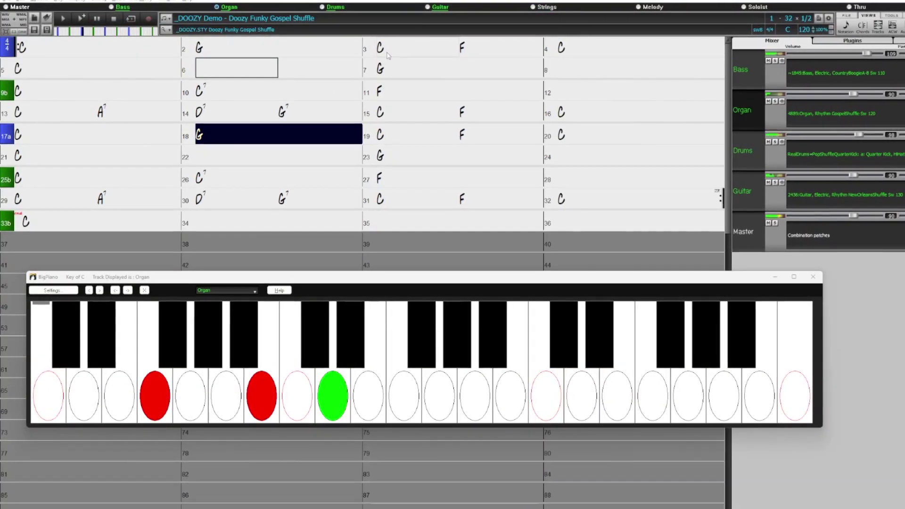
# Restart playback from bar 7.
pyautogui.click(397, 71)
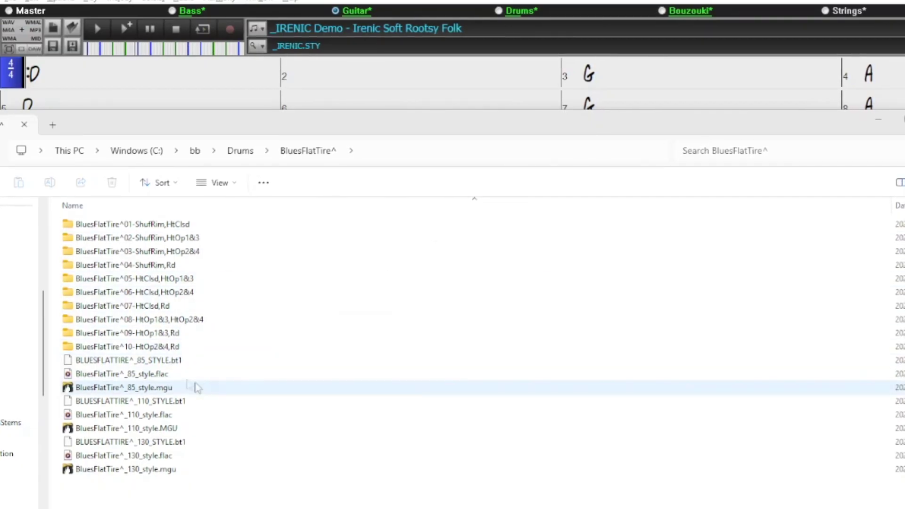
# Inspect the BluesFlatTire^ FLAC style files for tempos 110 and 130.
pyautogui.click(163, 413)
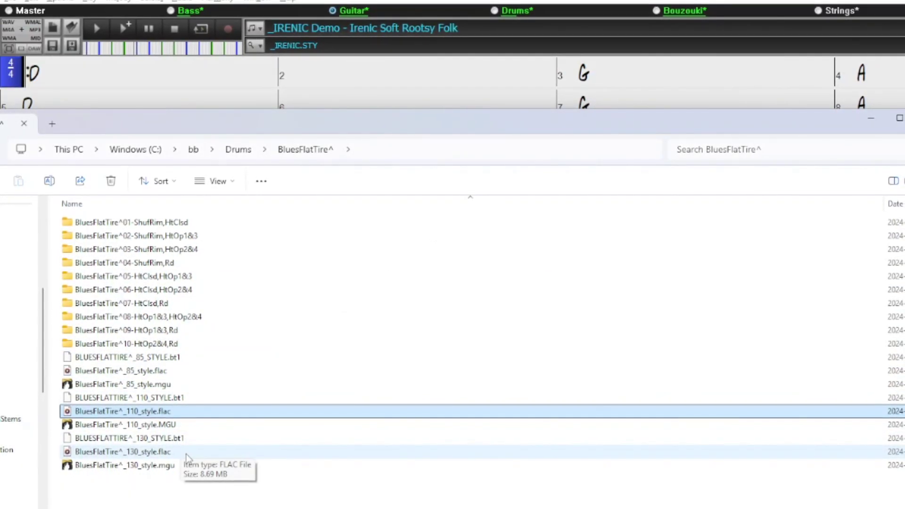
pyautogui.click(182, 451)
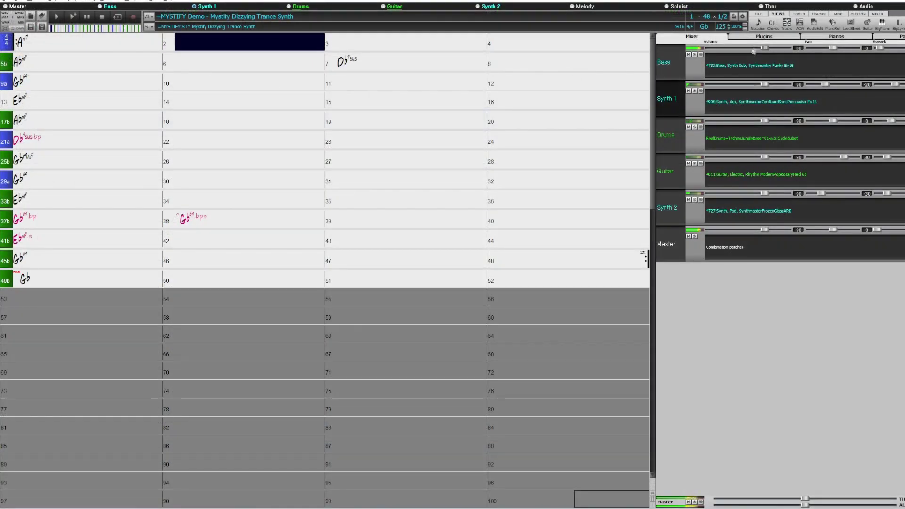
# Show the Mixer's plugins and open Bass Slot 1's SynthMaster Player, moving it over the chords.
pyautogui.click(761, 37)
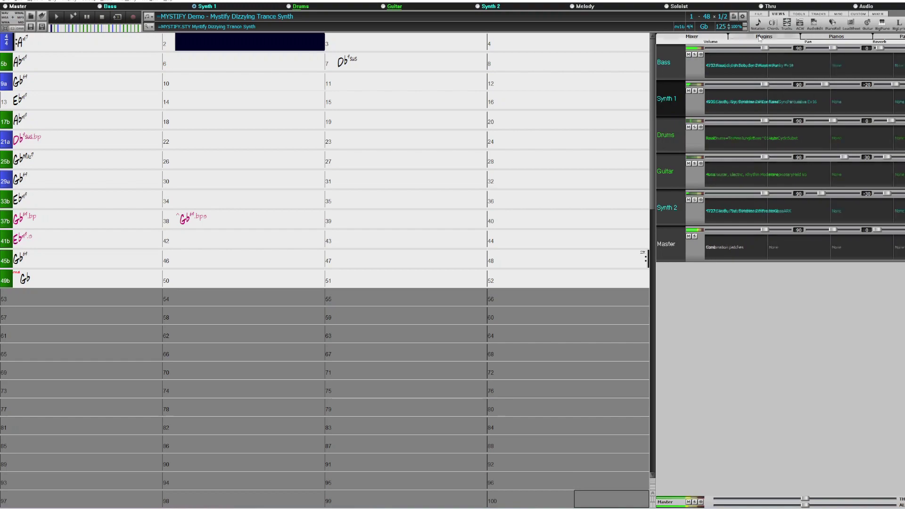
pyautogui.click(750, 68)
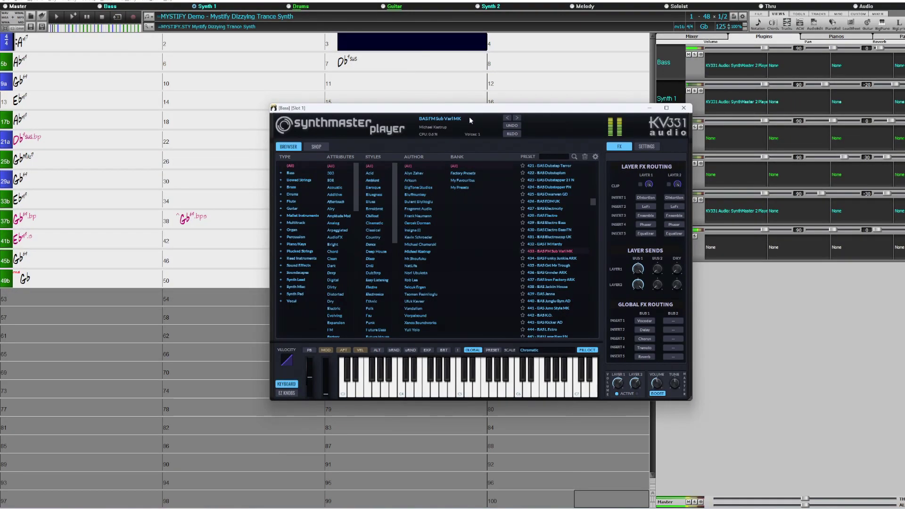
pyautogui.moveTo(469, 117); pyautogui.dragTo(407, 196)
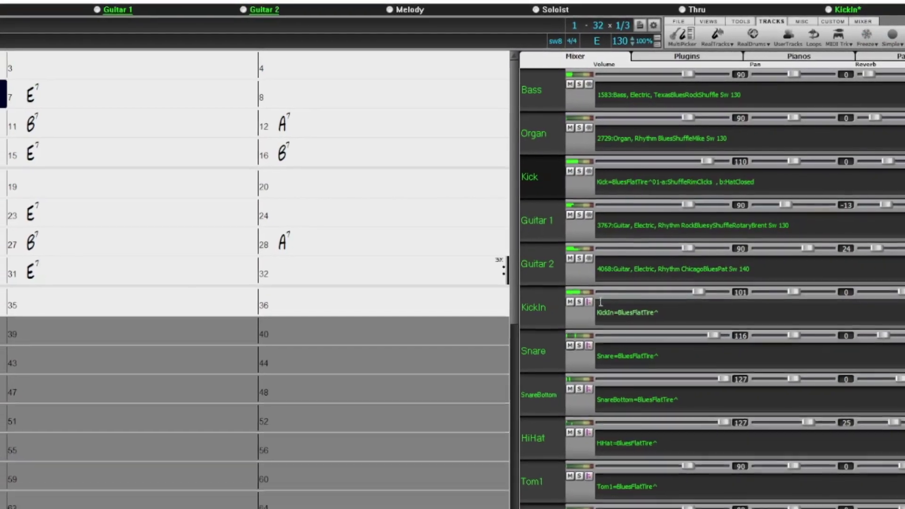
pyautogui.click(577, 303)
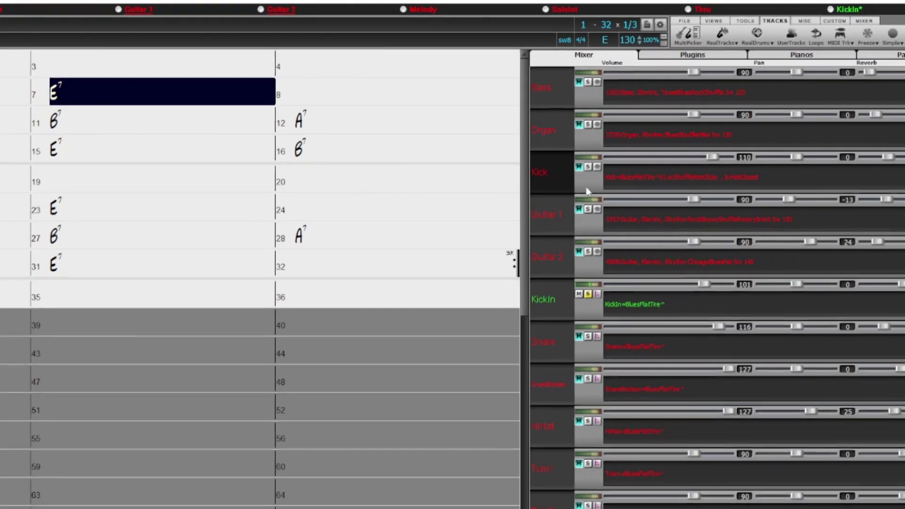
pyautogui.click(585, 168)
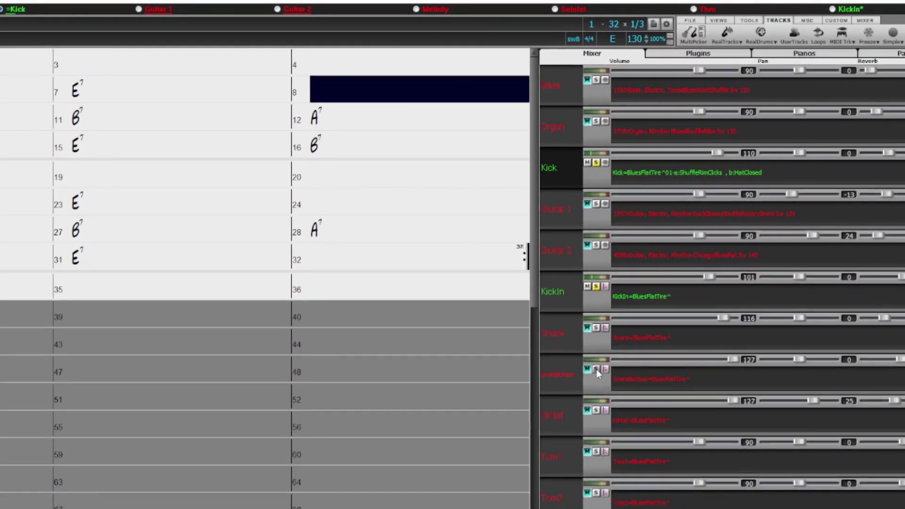
pyautogui.click(593, 371)
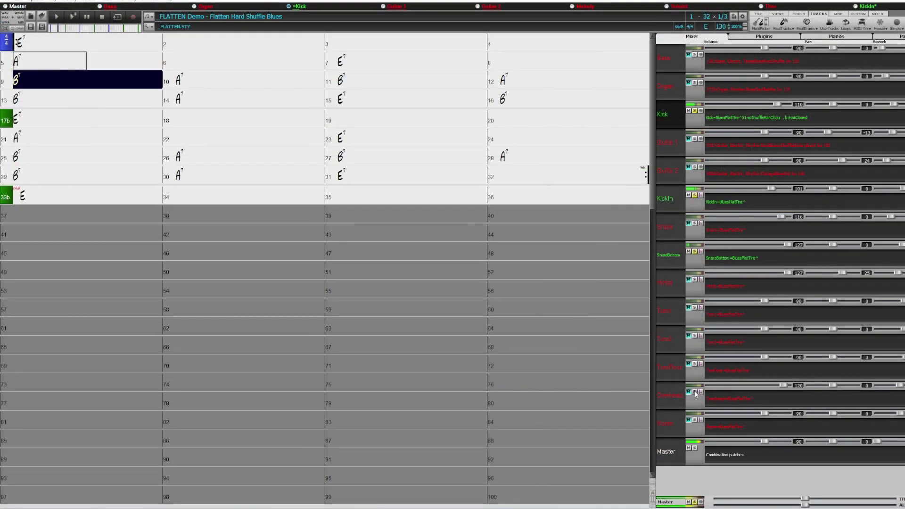
pyautogui.click(695, 112)
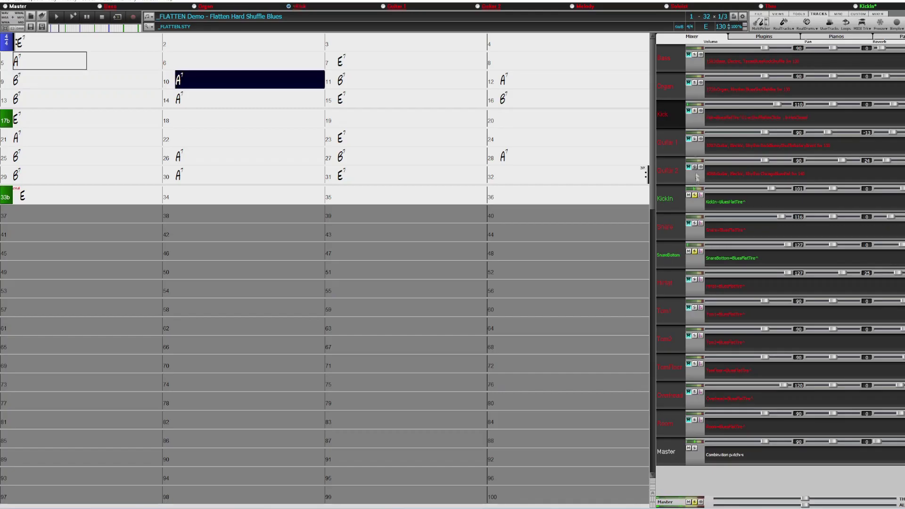
pyautogui.click(695, 251)
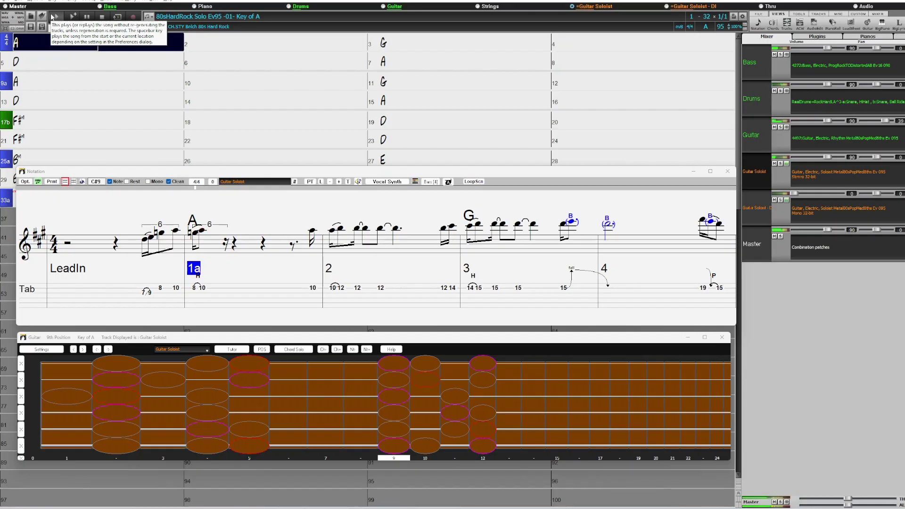
# Start playback, briefly solo the Guitar Soloist - DI track, and settle its volume at 98.
pyautogui.click(53, 16)
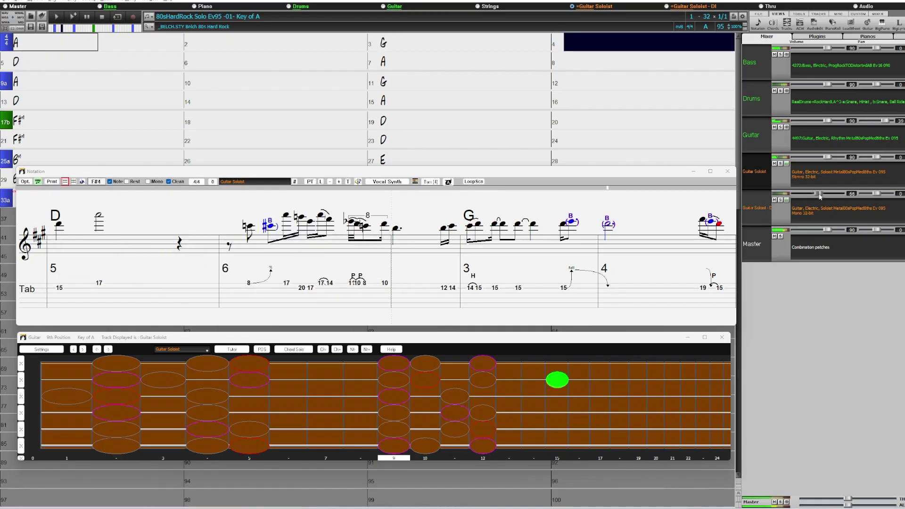
pyautogui.moveTo(820, 197); pyautogui.dragTo(834, 197)
pyautogui.click(779, 201)
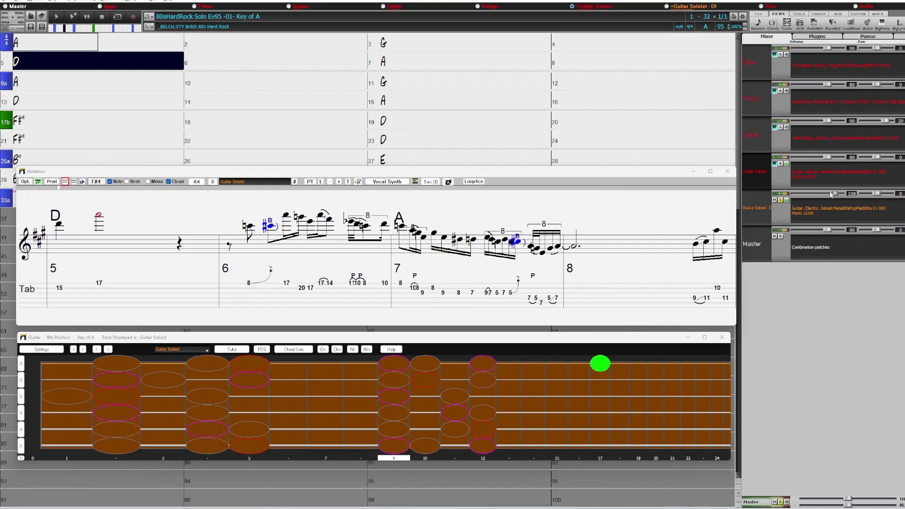
pyautogui.moveTo(832, 196); pyautogui.dragTo(831, 195)
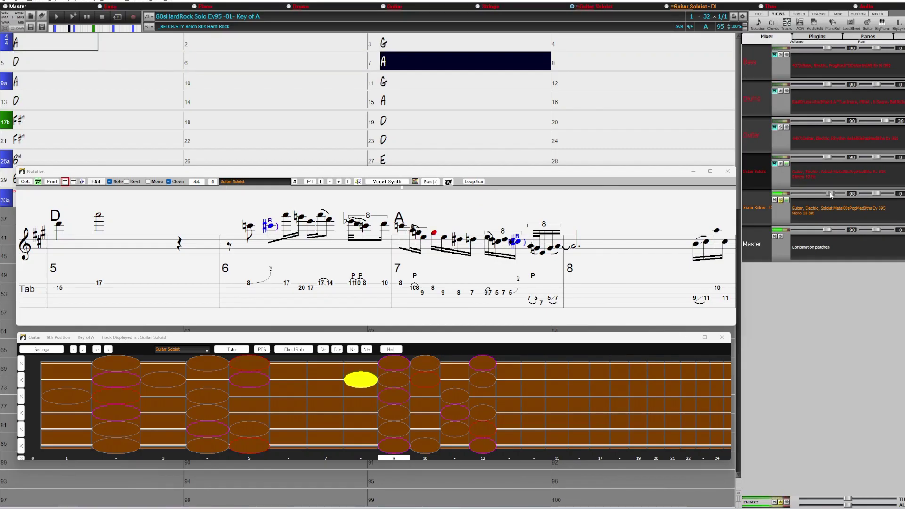
pyautogui.click(781, 200)
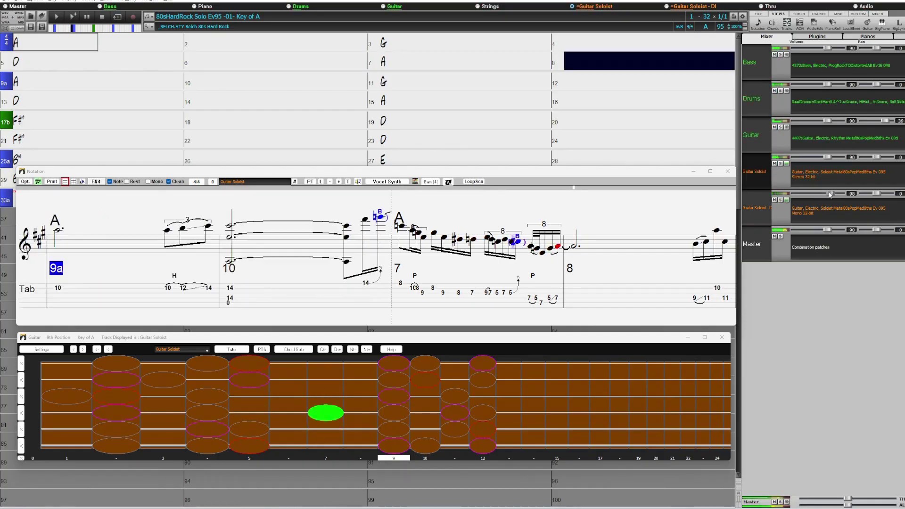